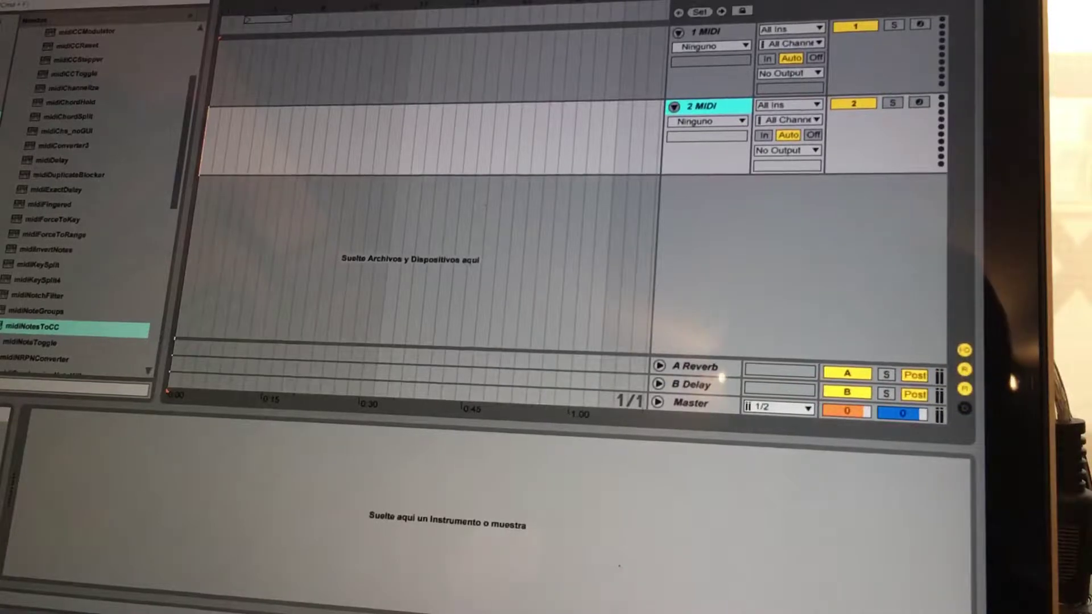
left_click(711, 79)
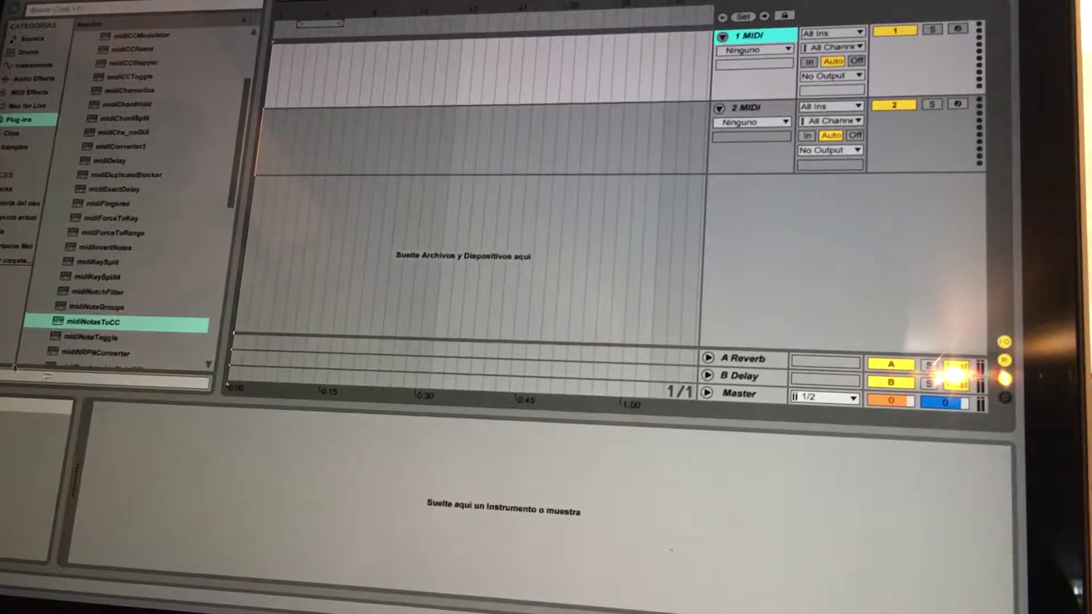
Step: Load midiNotesToCC onto the second MIDI track with Thru set to All and Velocity to CC 41
left_click(86, 328)
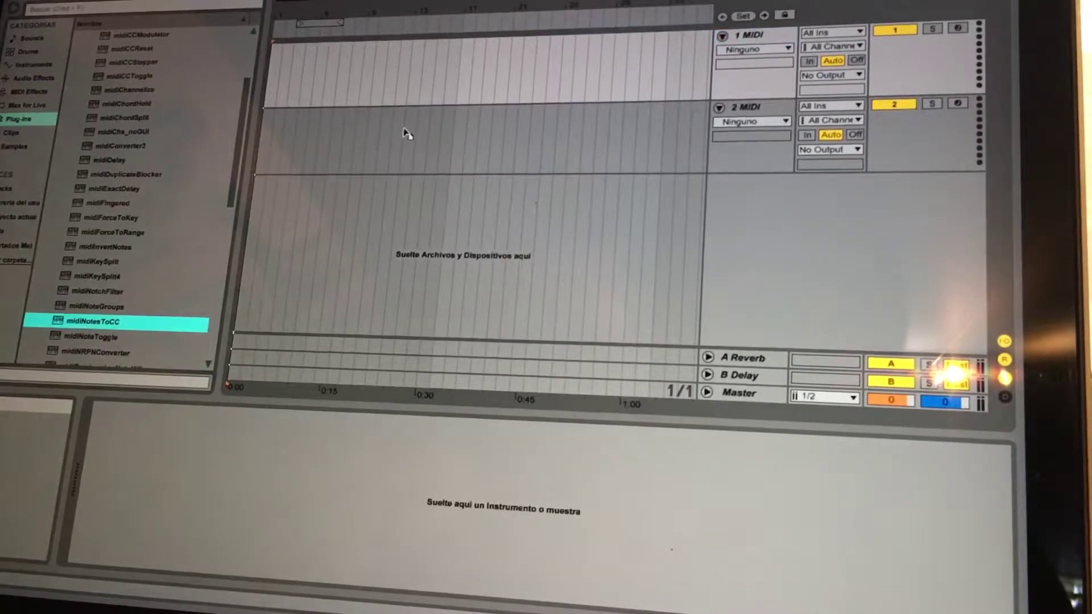
left_click_drag(86, 328, 405, 134)
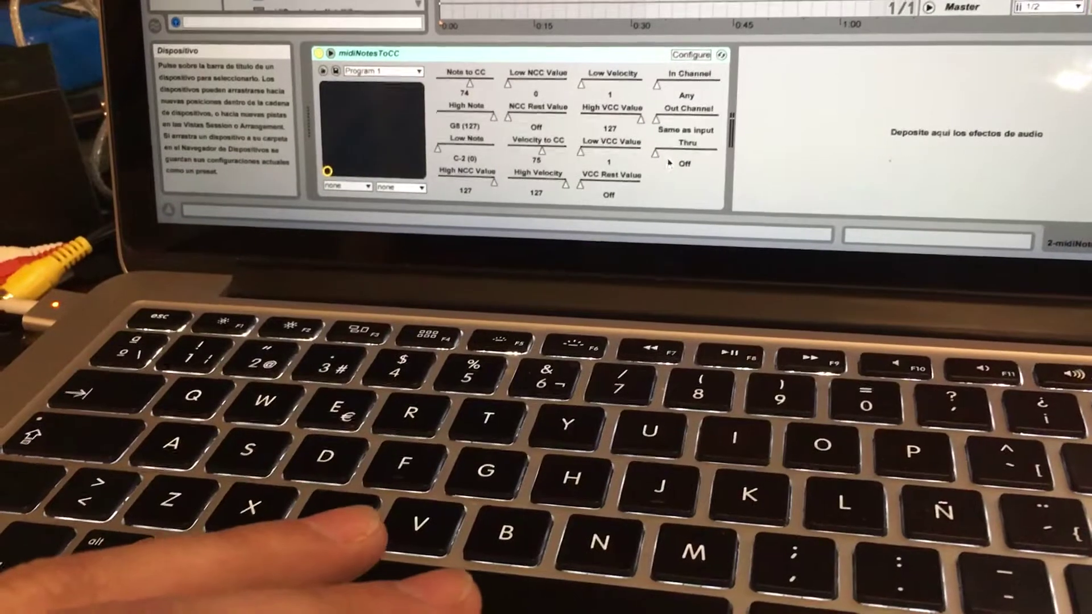
left_click_drag(651, 147, 709, 150)
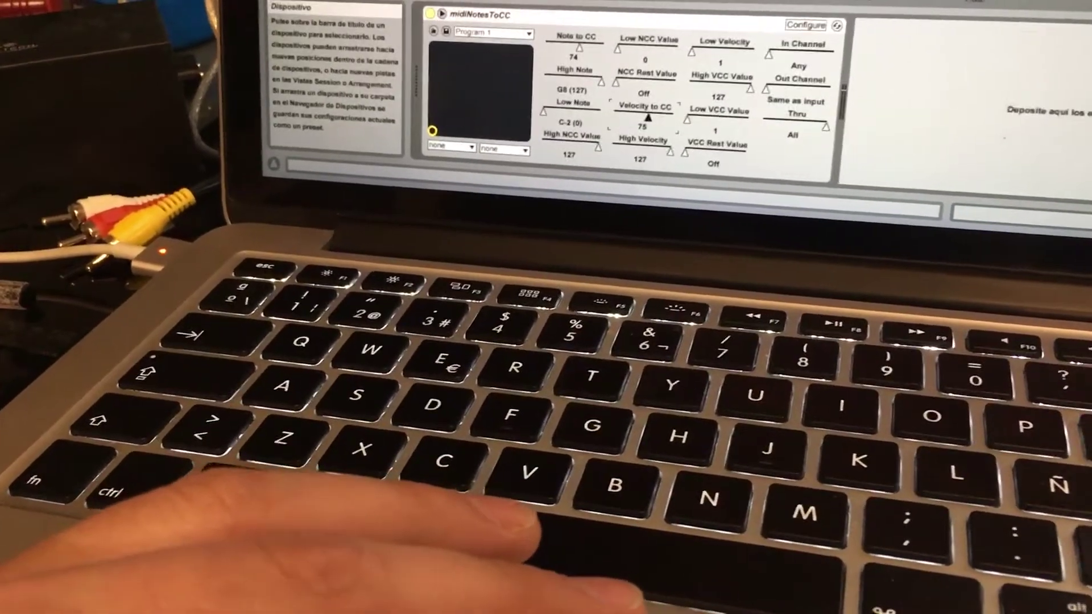
left_click_drag(666, 124, 666, 153)
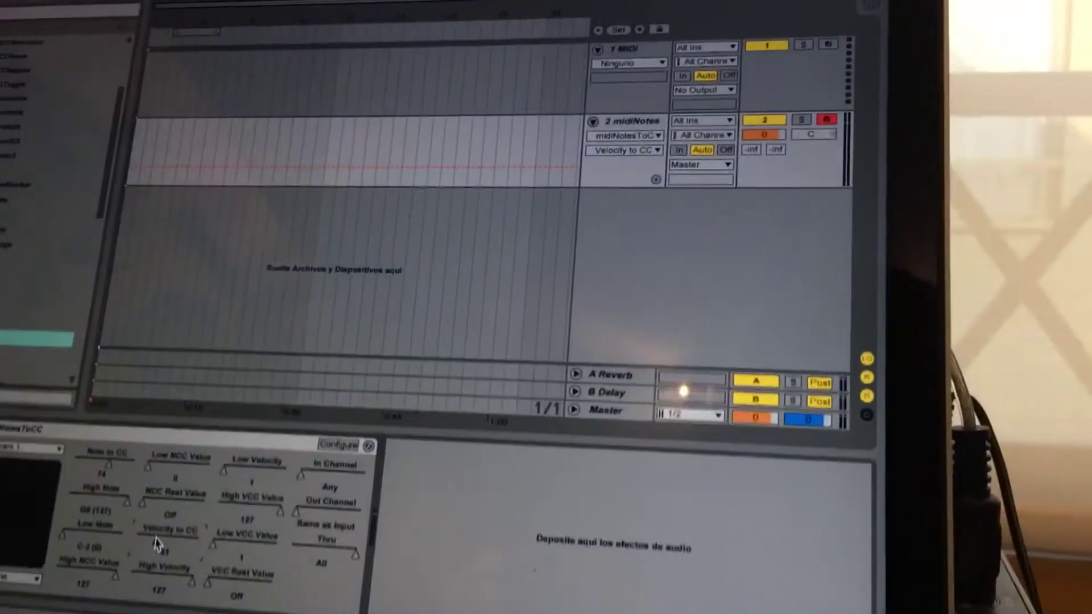
Step: Set track 1's MIDI From to 2-midiNotesToCC, tapped after midiNotesToCC, and arm the track
left_click(716, 49)
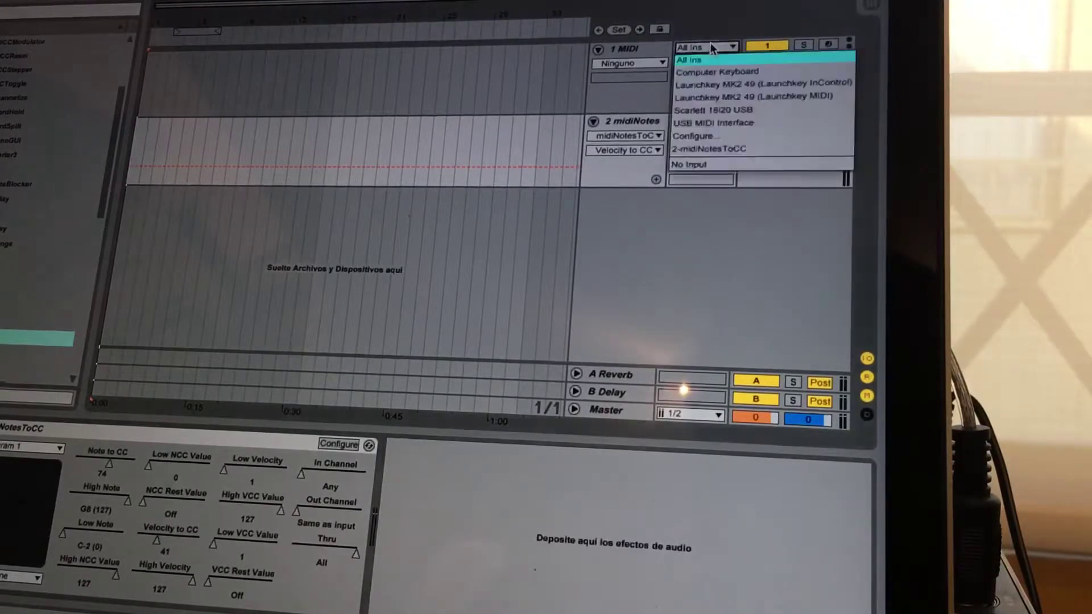
left_click(713, 148)
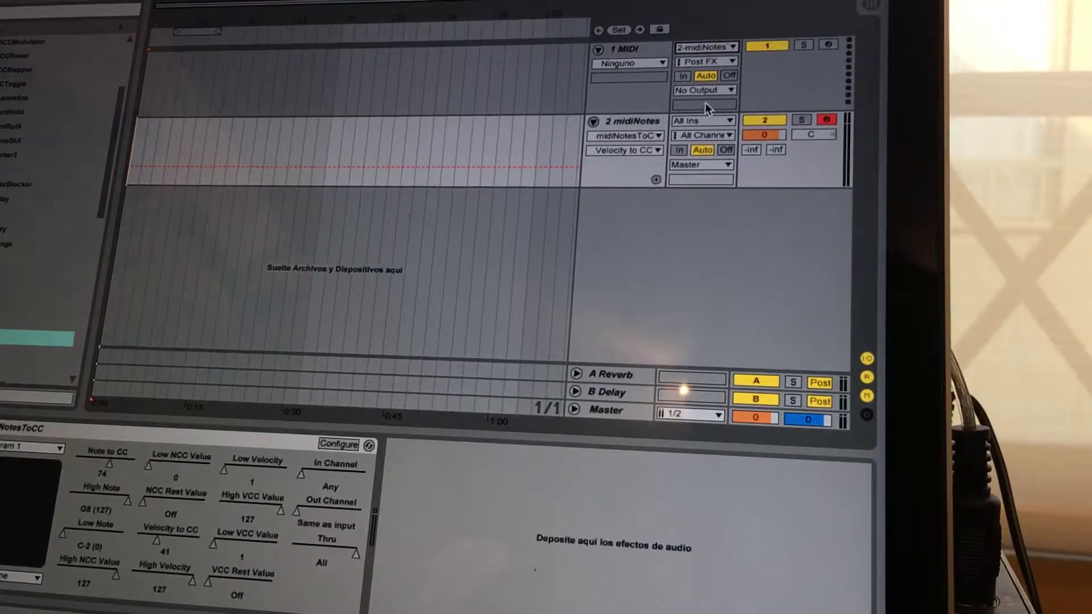
left_click(704, 61)
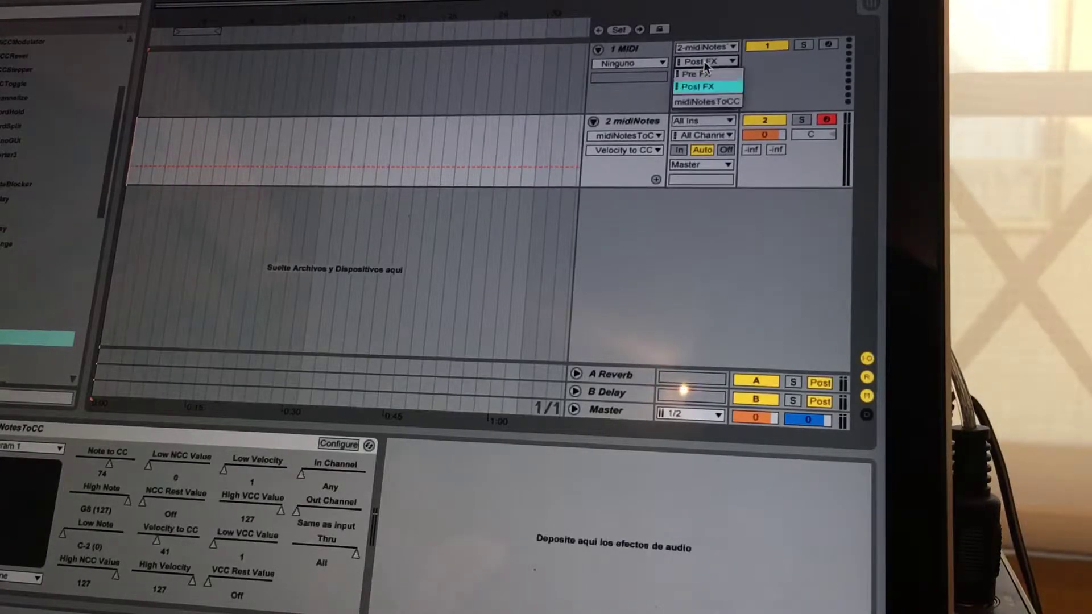
left_click(688, 103)
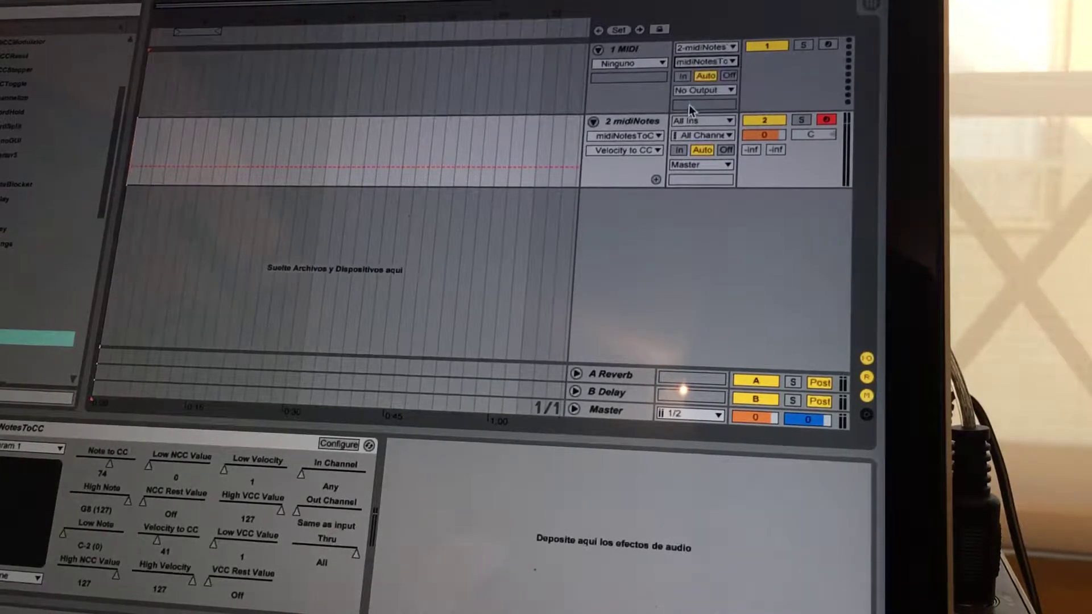
left_click(827, 44)
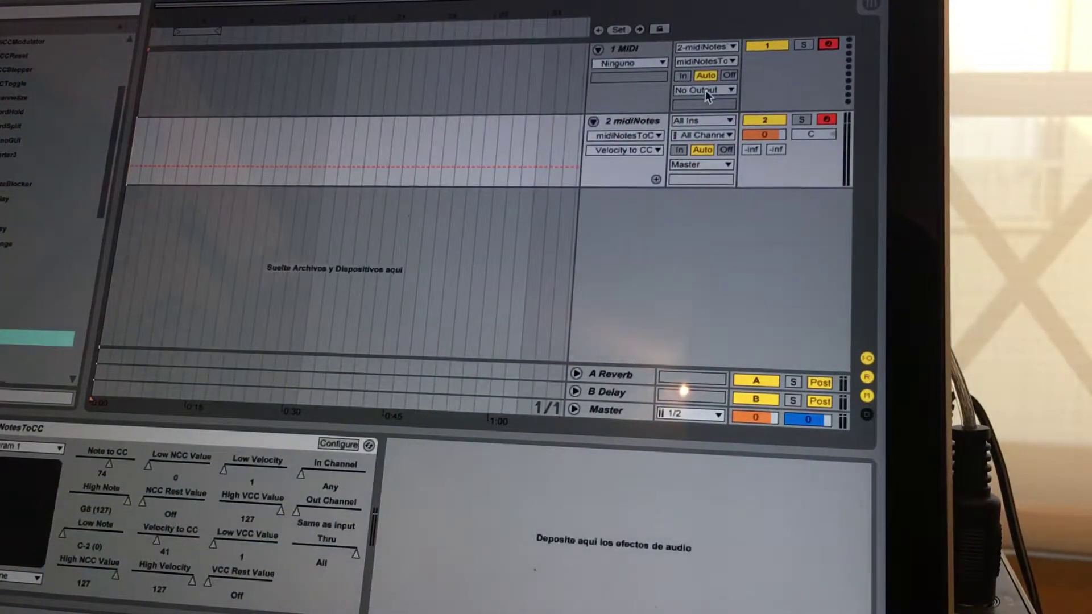
Step: Set track 1's MIDI To output to USB MIDI Interface
left_click(706, 90)
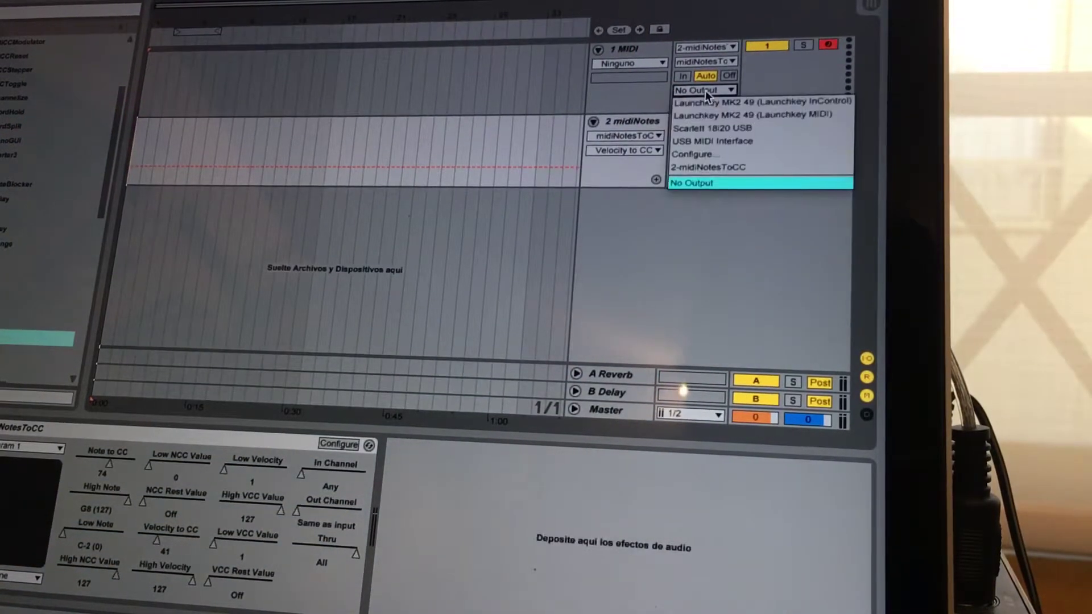
left_click(694, 141)
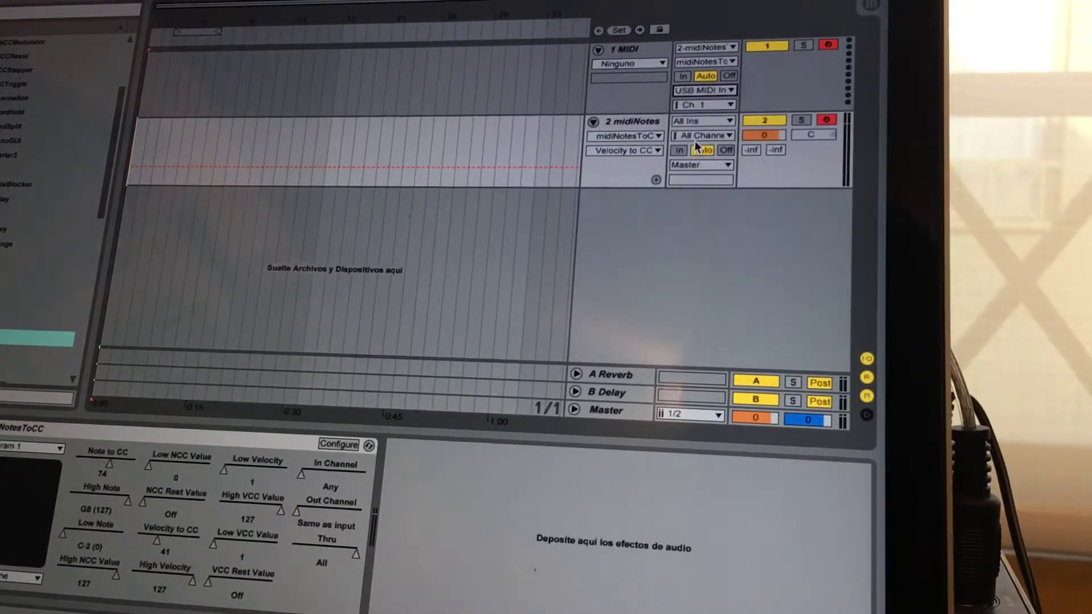